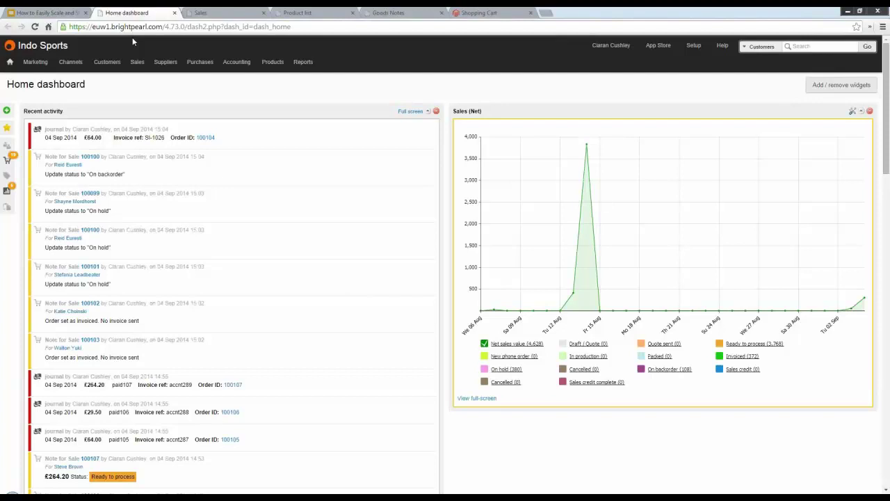
Switch to the Magento web store and proceed to checkout with the Billabong Summer Boardshorts in the cart.
click(239, 14)
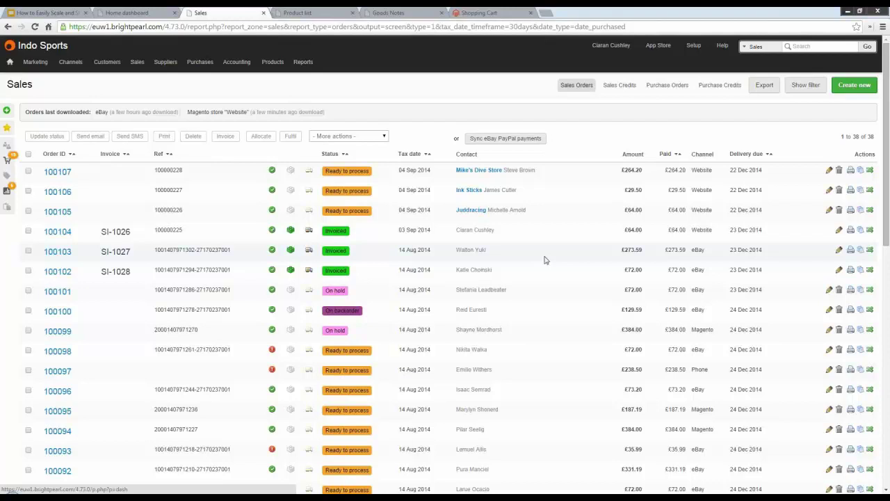
click(489, 15)
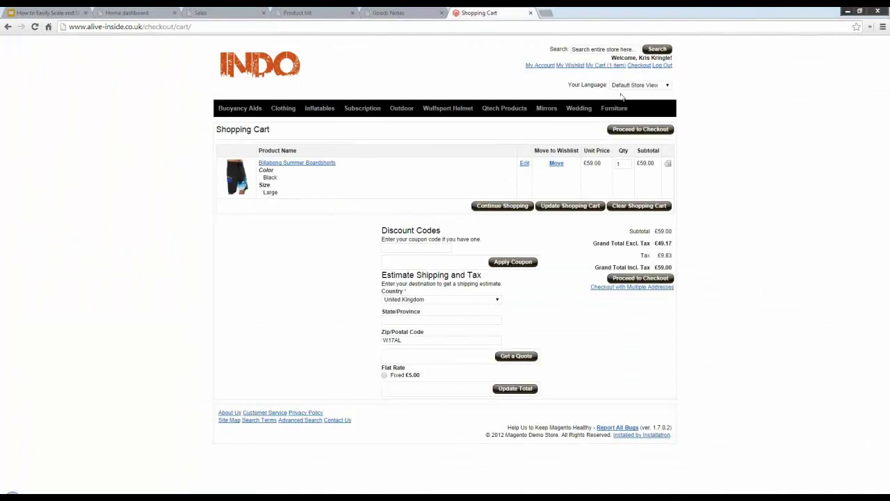
click(596, 66)
click(587, 111)
click(635, 132)
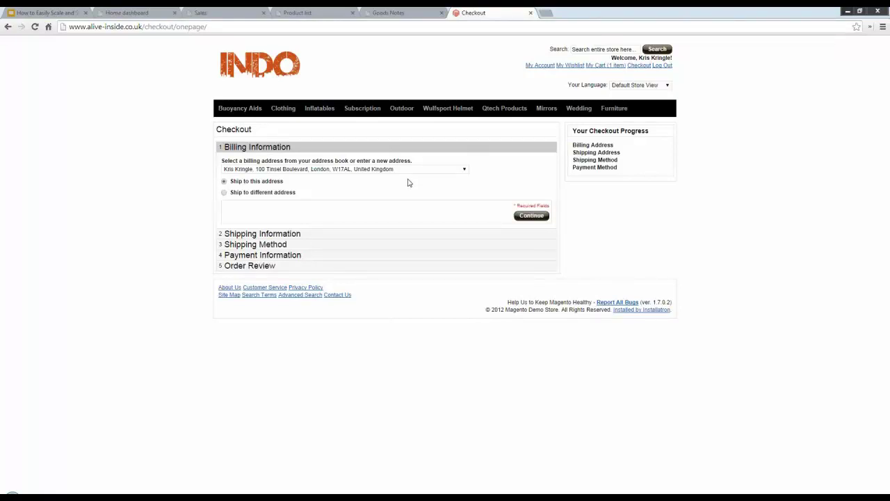
Place the store order, shipping to the saved billing address with flat-rate delivery and Check / Money order payment.
click(531, 216)
click(532, 206)
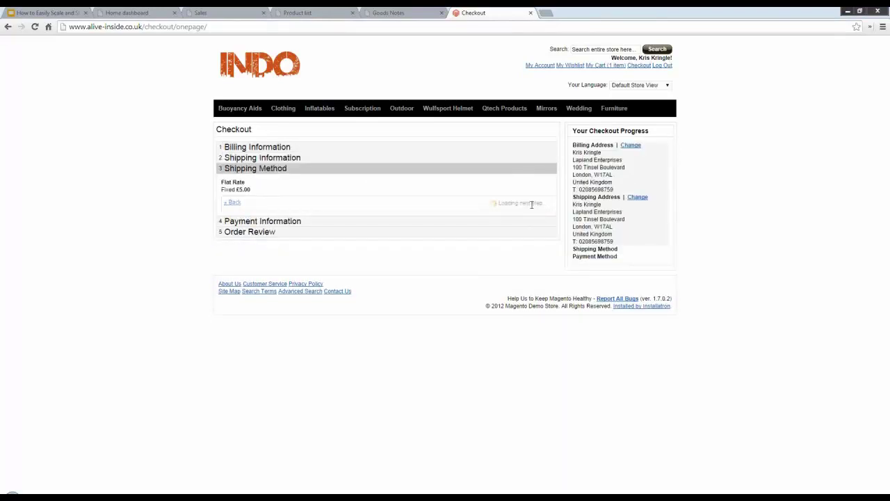
click(264, 195)
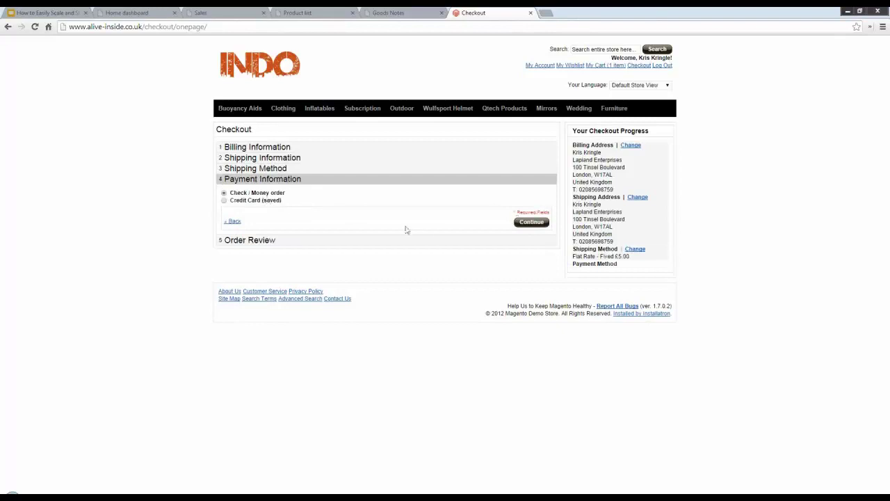
click(543, 223)
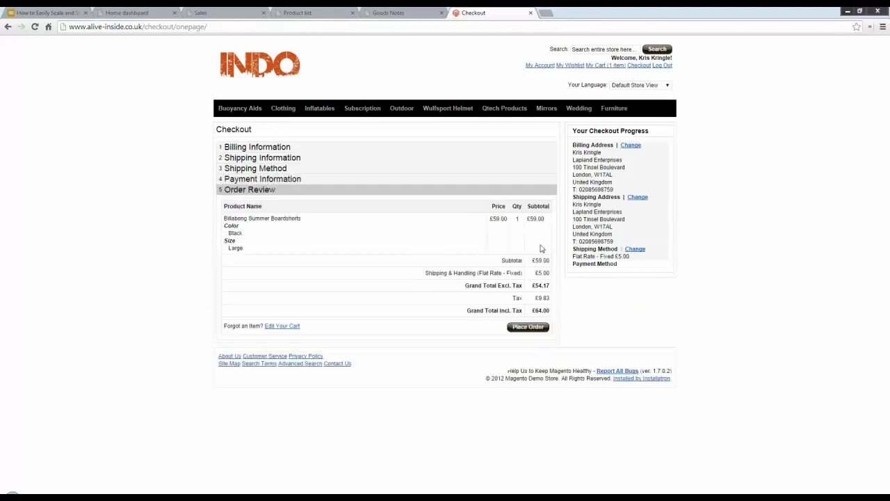
click(526, 327)
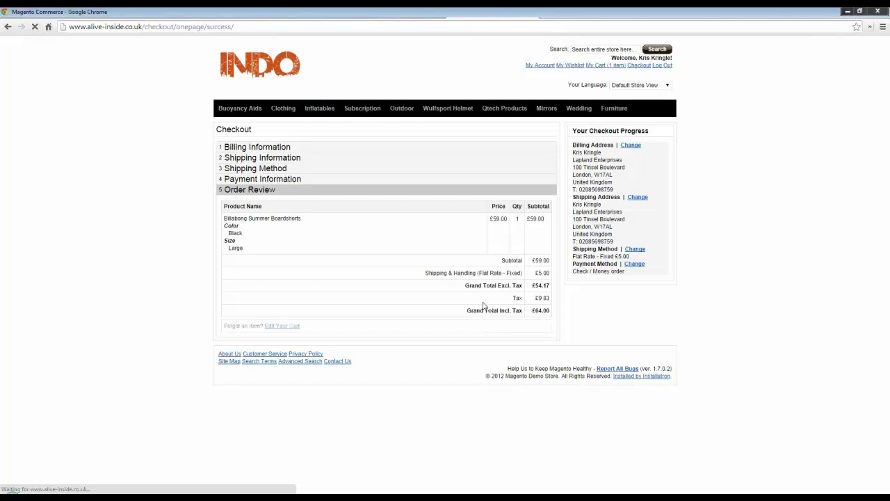
Switch to Brightpearl's sales list, download the latest Magento "Website" orders and check the new order's reference and stock status.
click(225, 13)
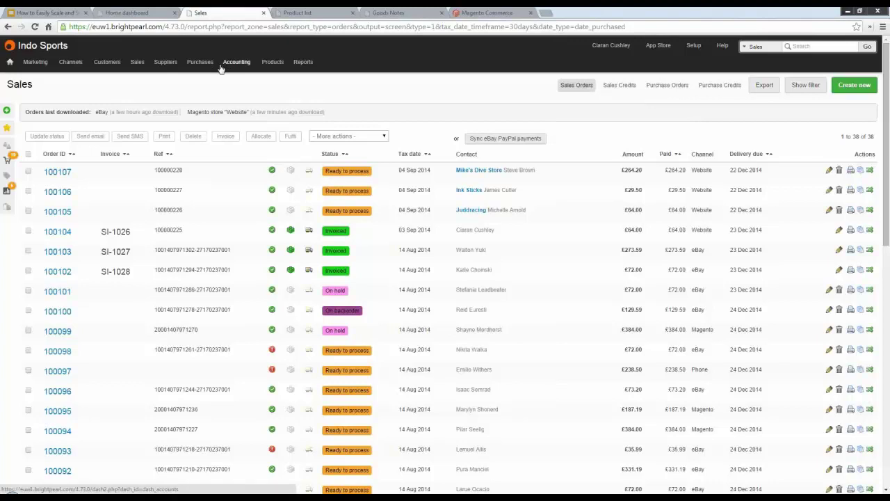
click(310, 113)
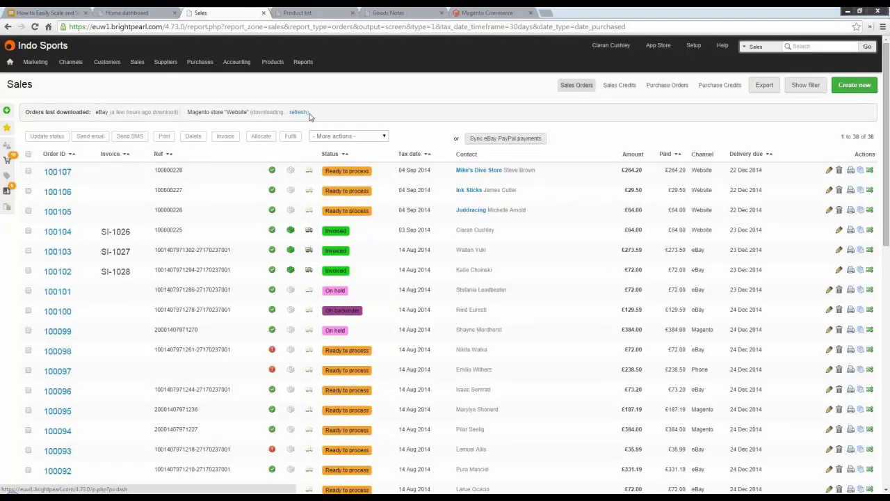
click(303, 113)
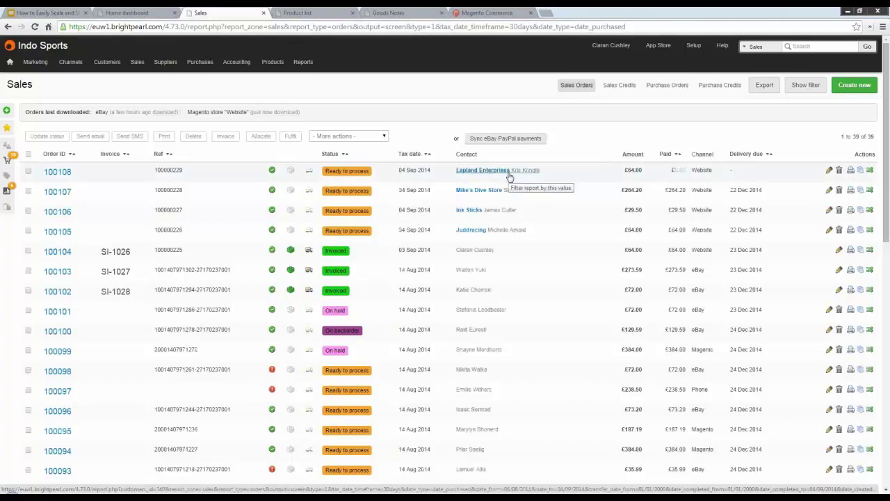
drag(184, 172, 154, 171)
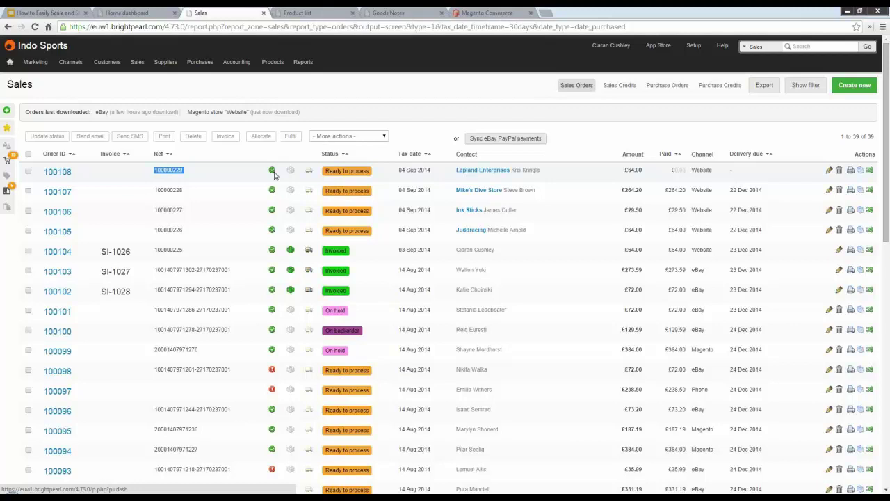
mouse_move(272, 174)
Fulfil the four newest ready-to-process orders with Fulfil and ship later, keeping the shipping method and warehouse inherited from the sale.
click(28, 171)
click(27, 190)
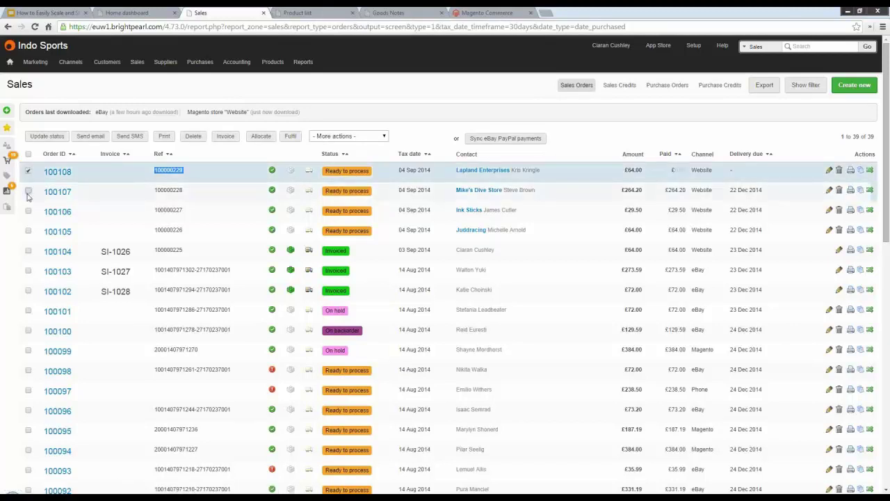
click(27, 210)
click(28, 230)
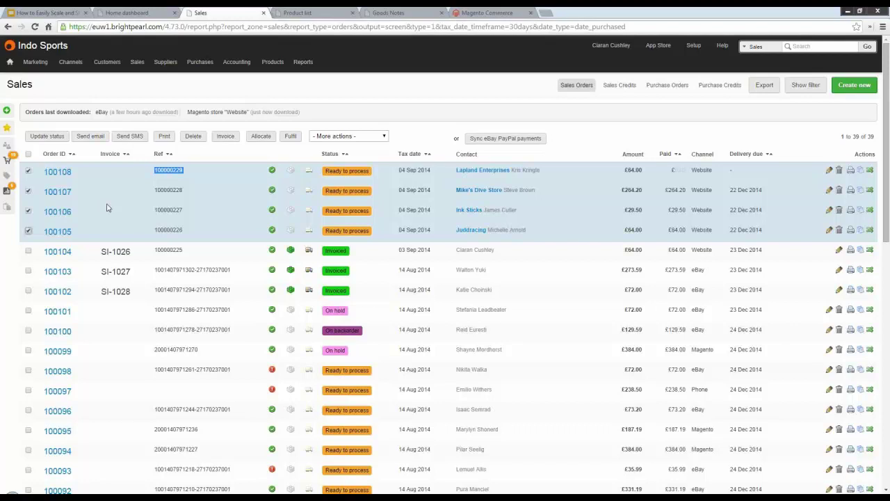
click(289, 136)
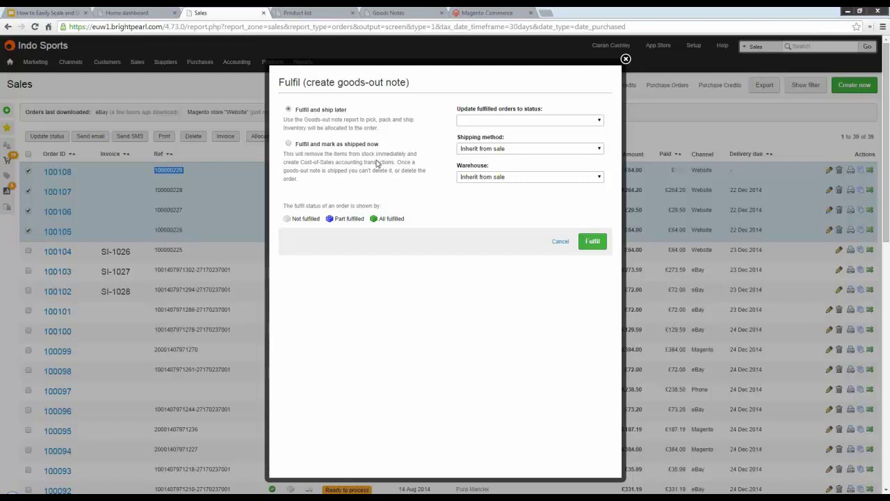
click(483, 149)
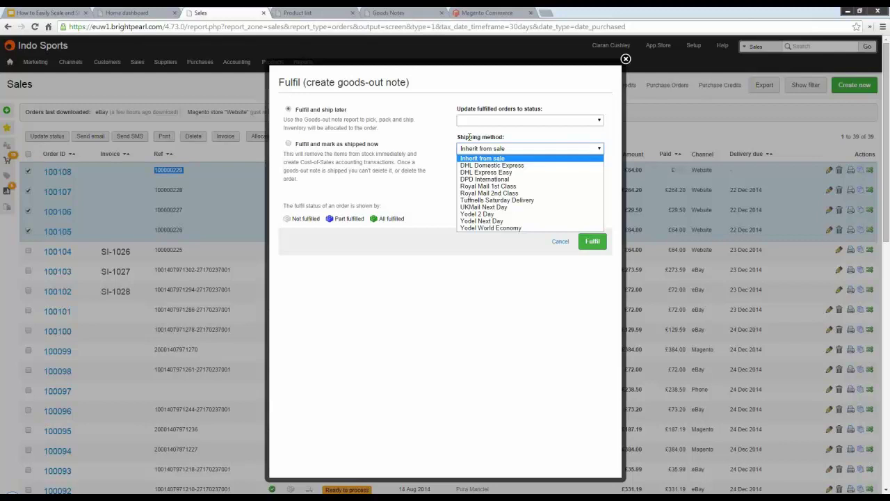
click(470, 136)
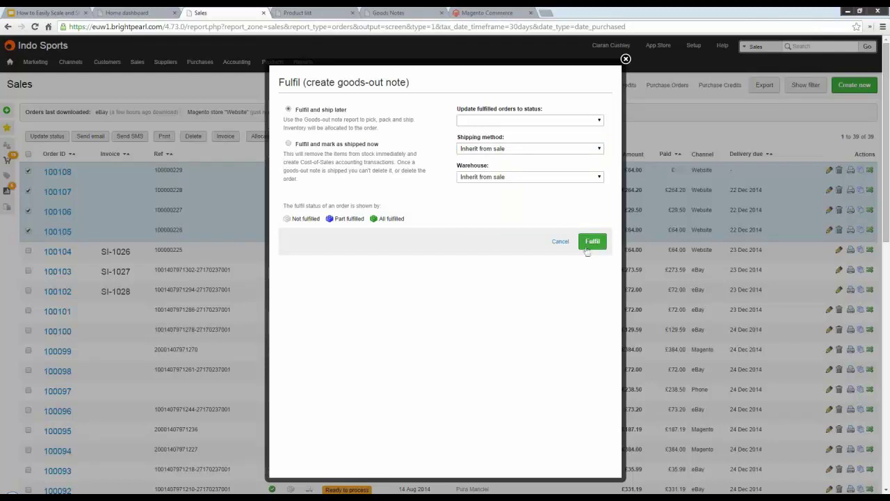
click(588, 245)
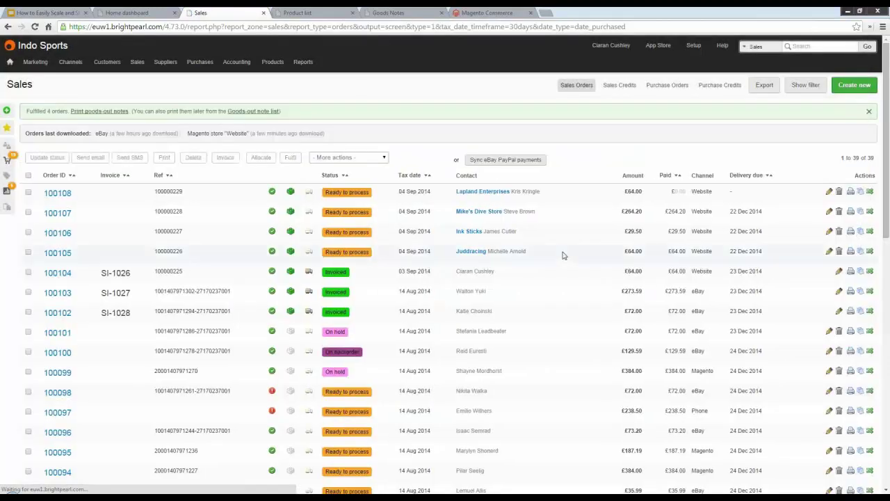
Refresh the Goods Notes report, mark all the listed notes as picked with a picking list, and dismiss the notices.
click(403, 14)
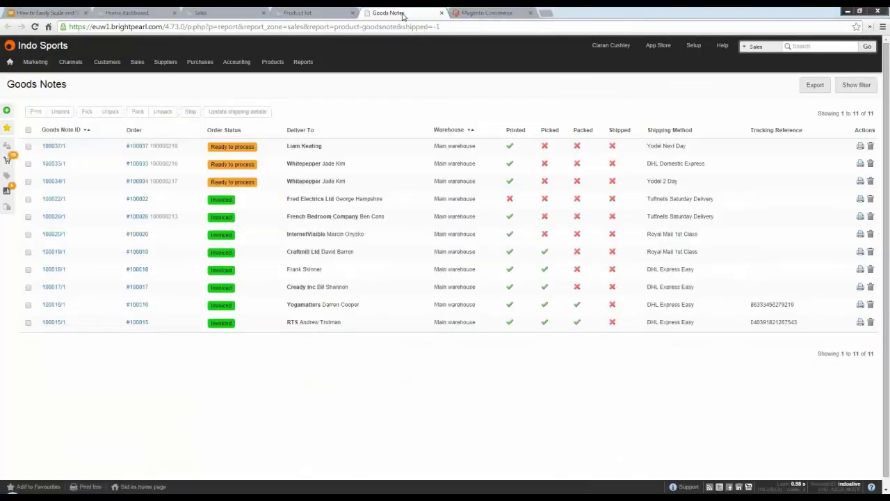
click(35, 27)
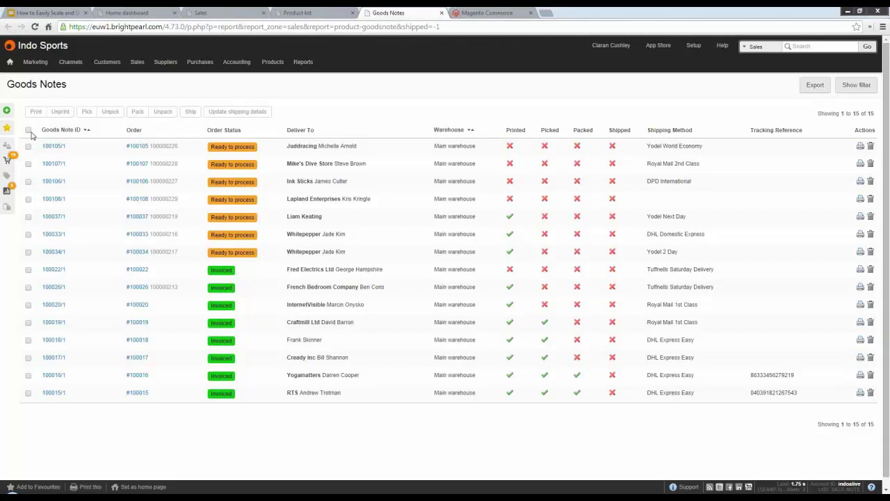
click(28, 130)
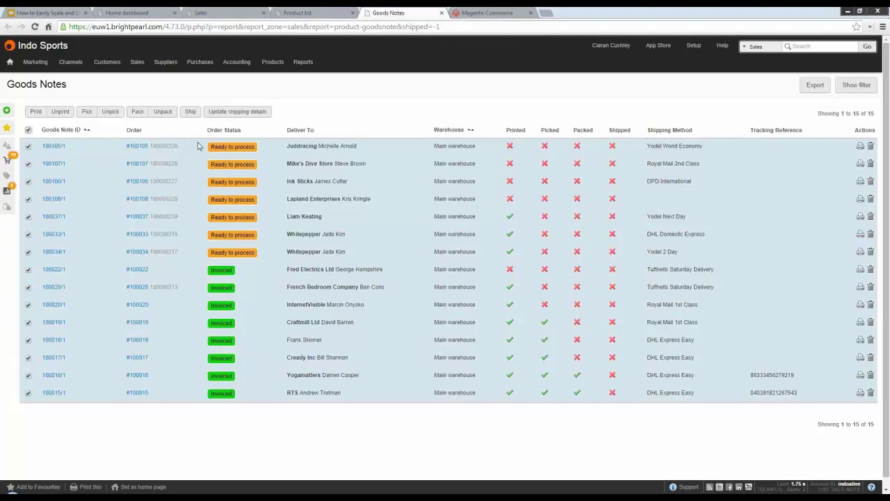
click(95, 116)
click(460, 99)
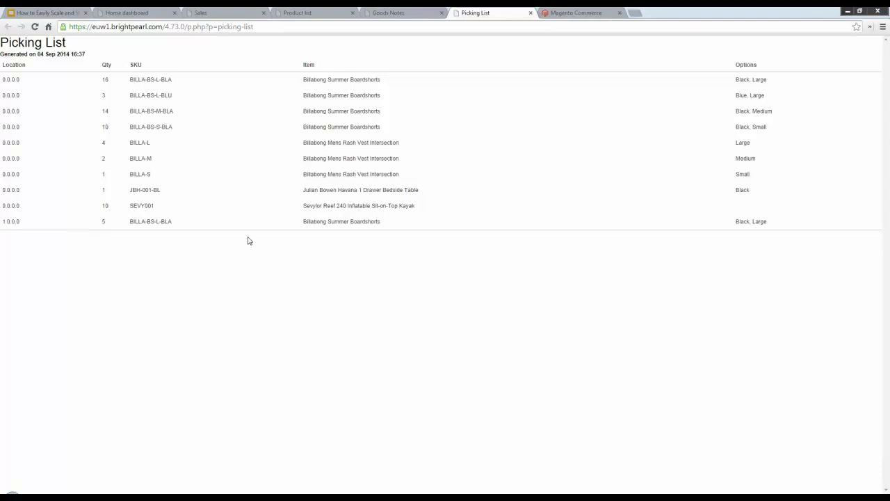
click(393, 13)
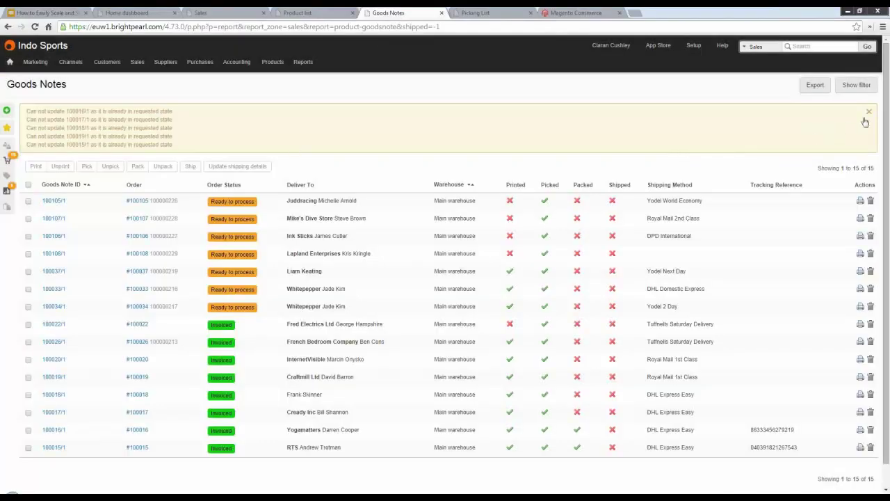
click(869, 113)
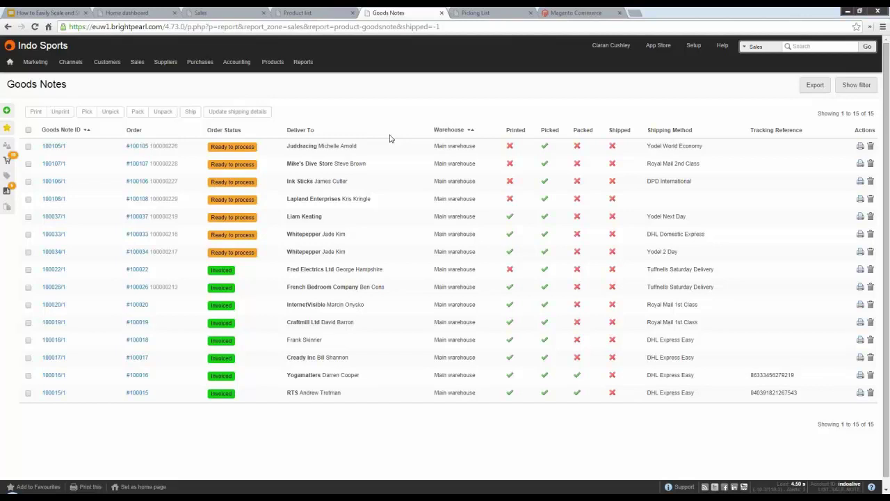
Browse the Brightpearl App Store for available sales channel, automation and shipping integrations, down to Scurri.
click(657, 46)
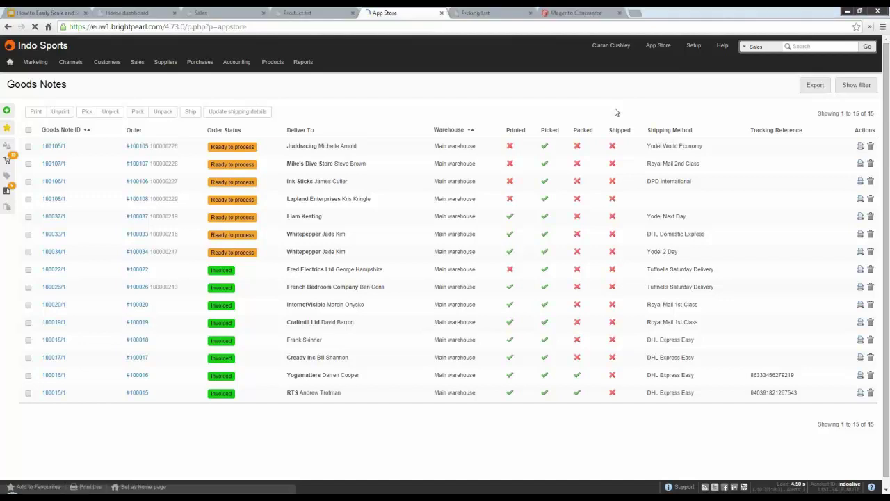
scroll(564, 271, down, 3)
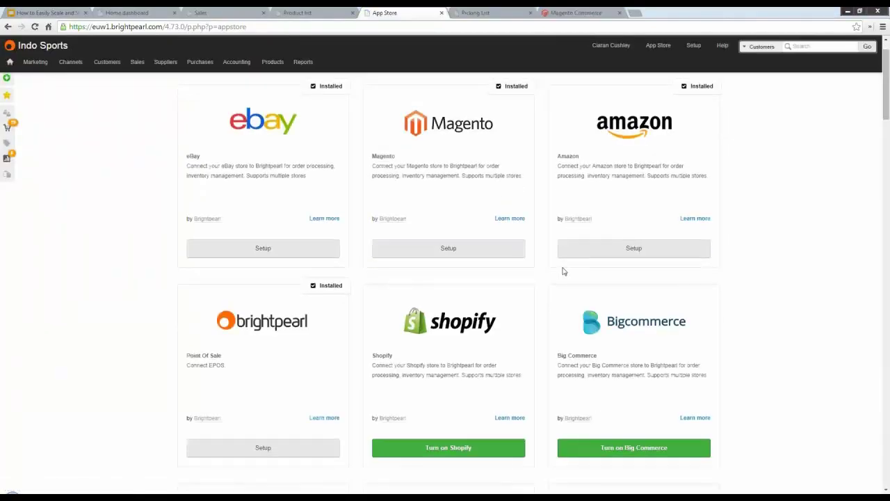
scroll(564, 271, down, 6)
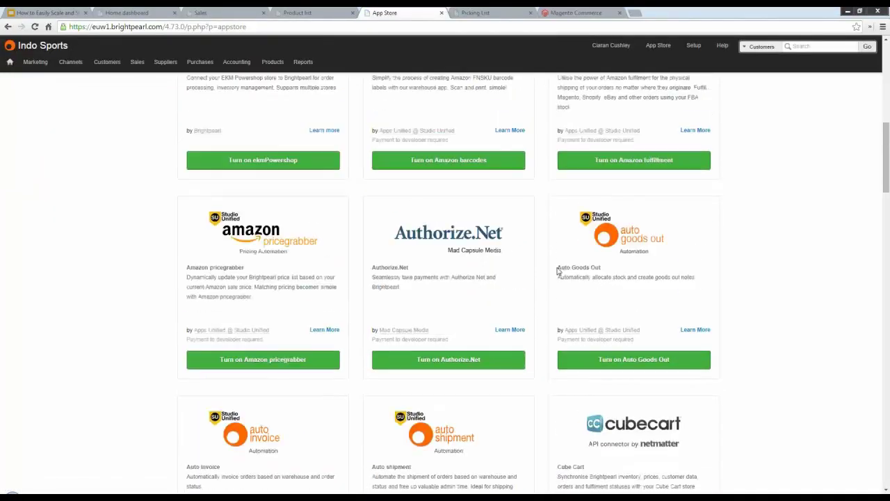
scroll(557, 270, down, 10)
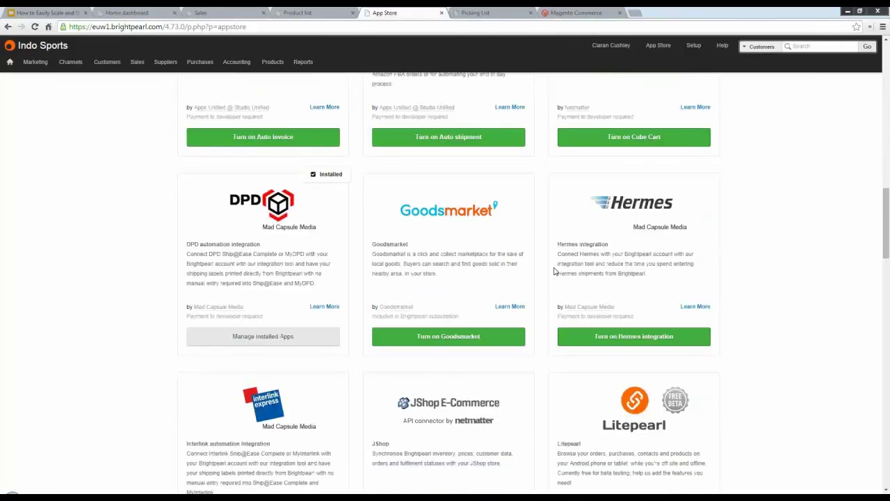
scroll(554, 270, down, 6)
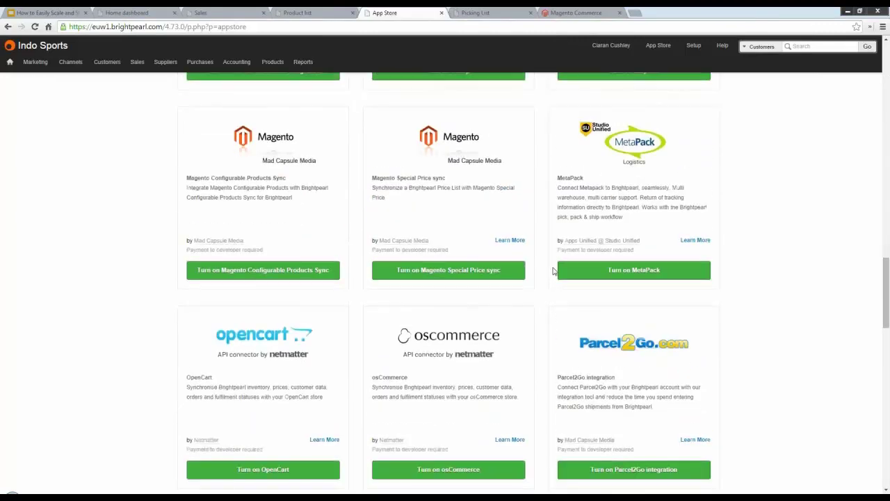
scroll(552, 271, down, 5)
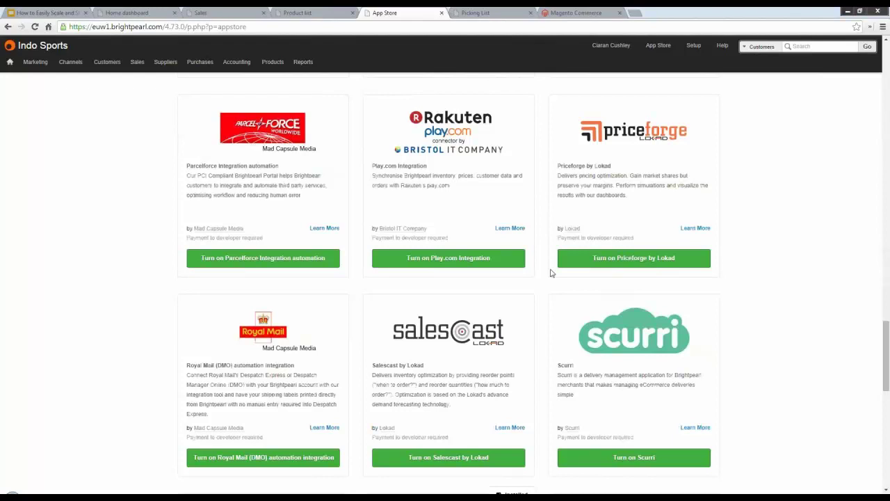
scroll(550, 273, down, 1)
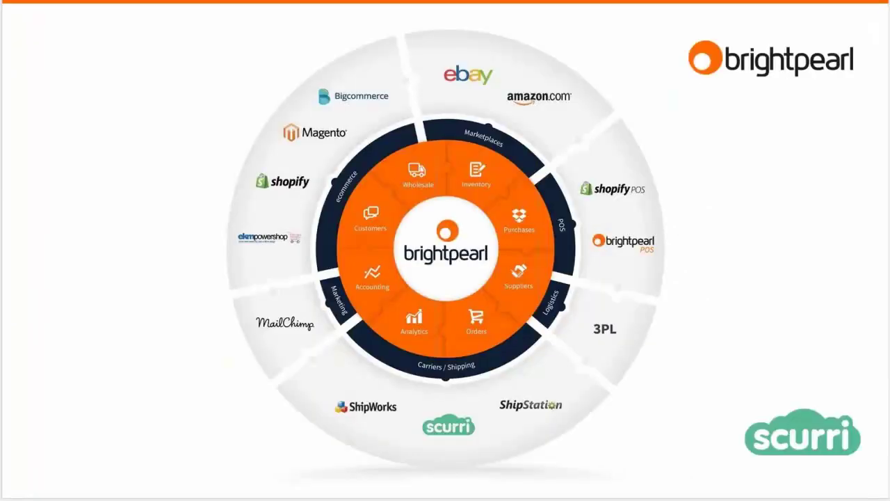
key(Right)
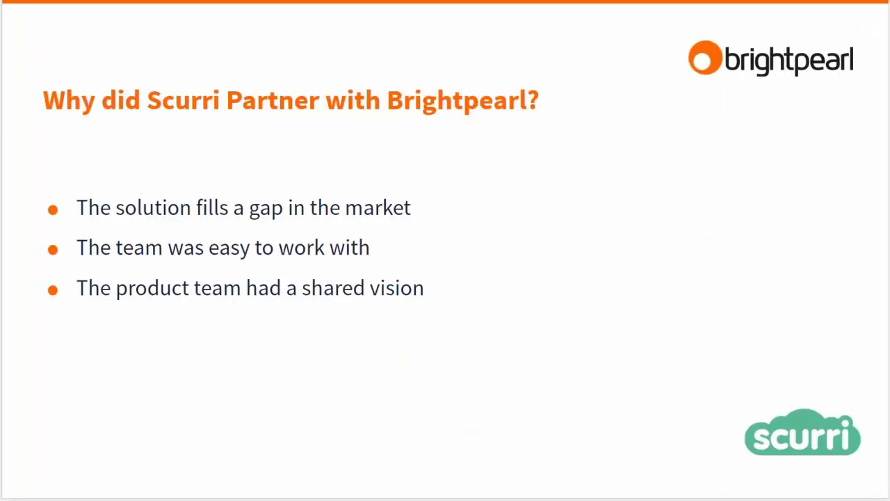